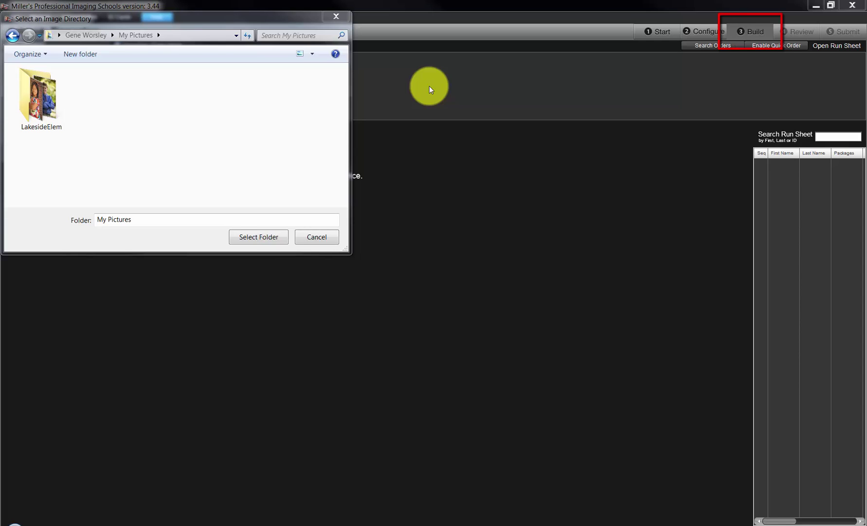
- Load the LakesideElem folder as the image directory for Lakeside Elementary
left_click(57, 89)
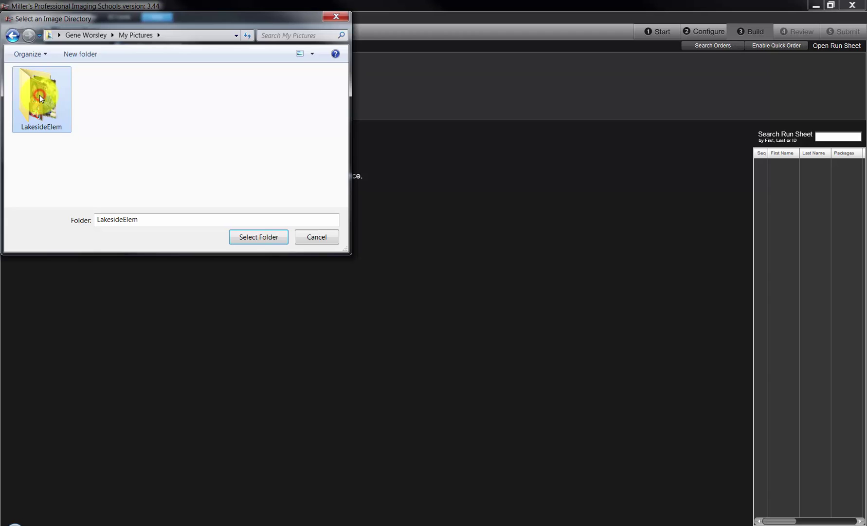
left_click(249, 237)
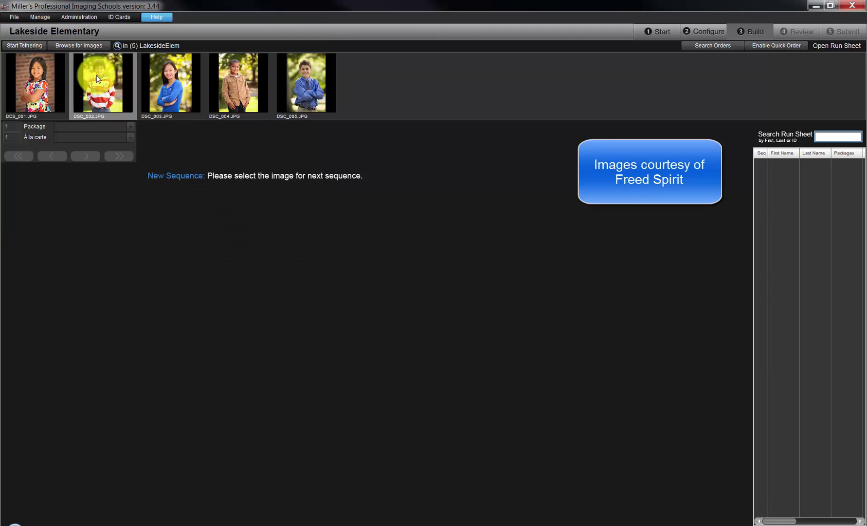
- Select DCS_001.JPG and add Package A with its 4-4x5, 2-5x7 and 1-8x10 prints
left_click(57, 88)
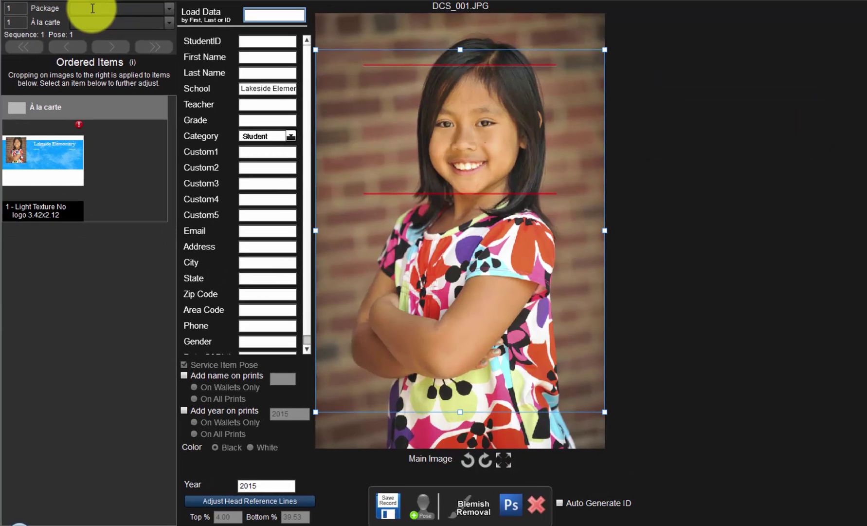
left_click(169, 9)
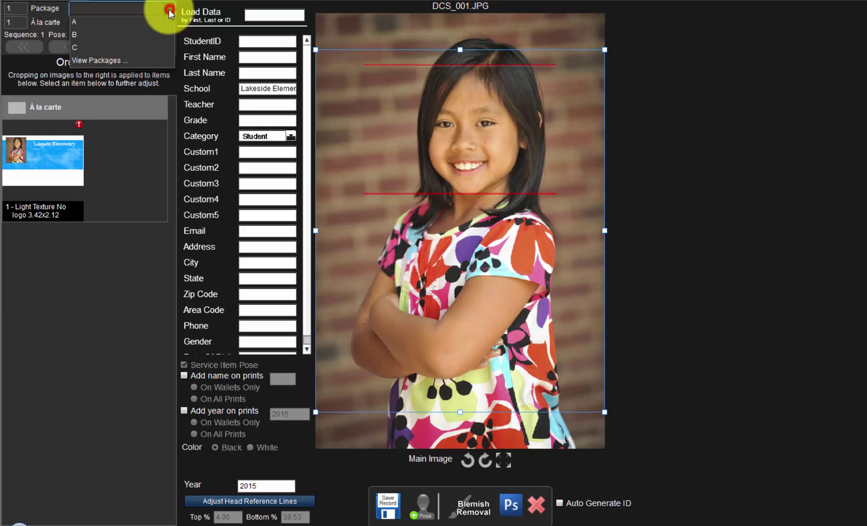
left_click(90, 20)
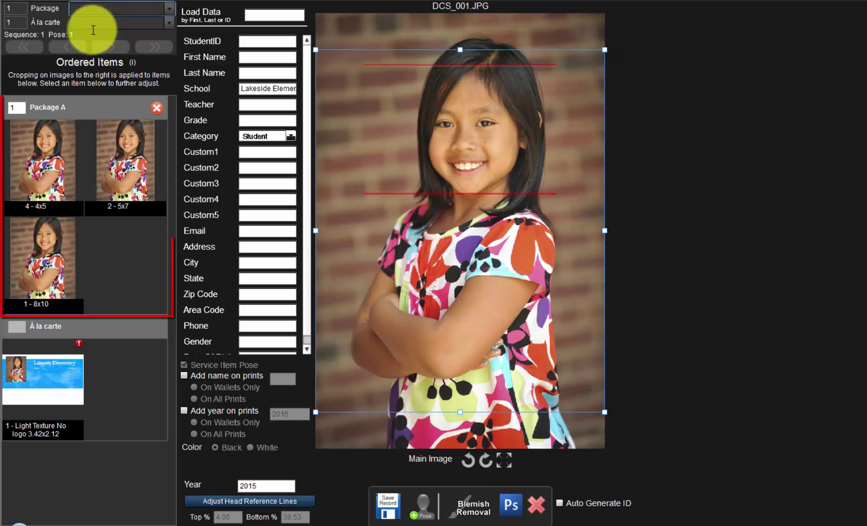
left_click(38, 232)
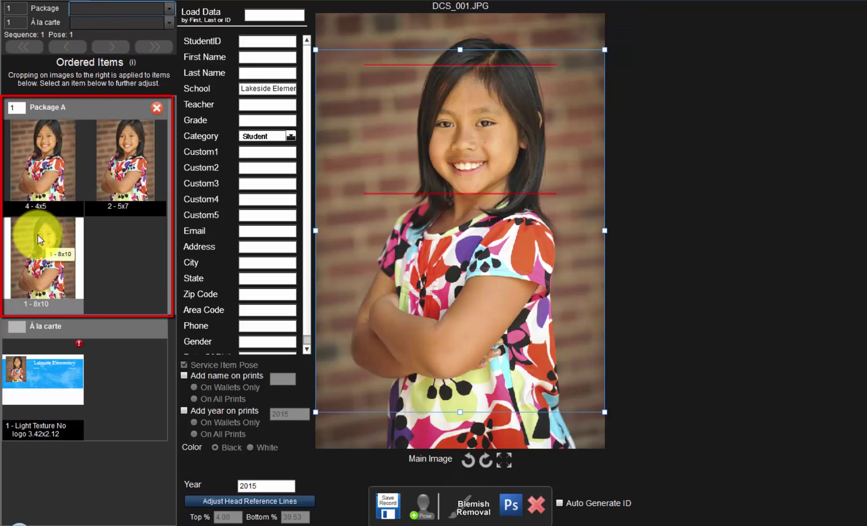
left_click(131, 277)
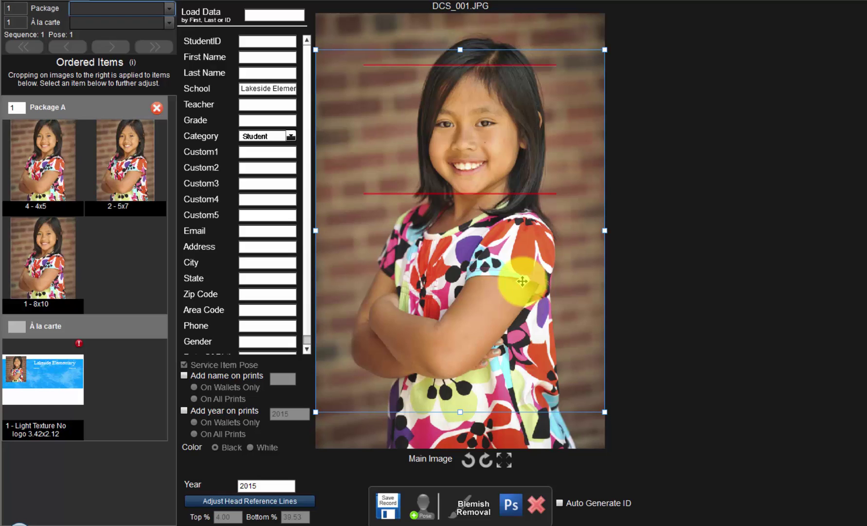
- Move and shrink the crop frame on DCS_001.JPG, then reset it to full photo width
left_click_drag(520, 278, 518, 237)
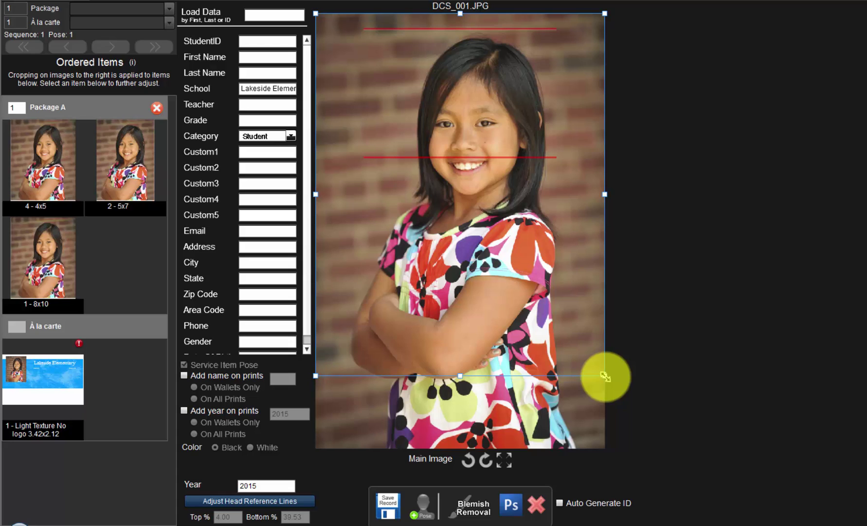
left_click_drag(605, 377, 538, 292)
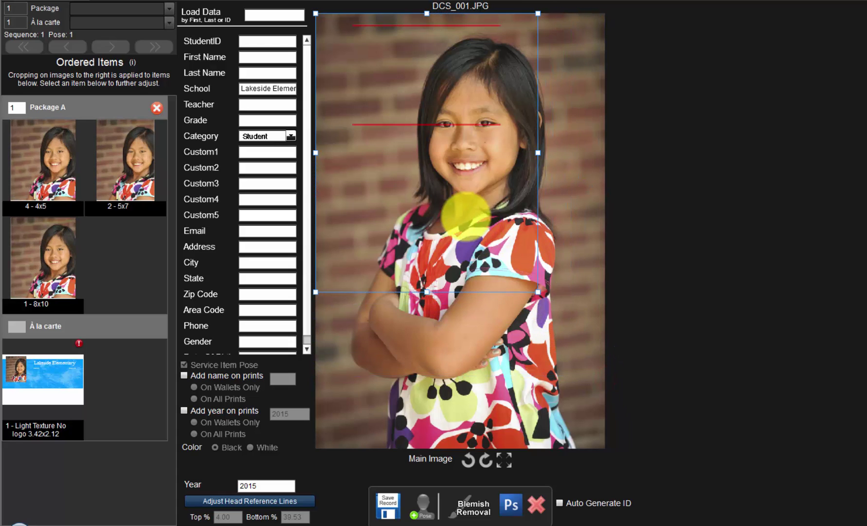
left_click_drag(432, 204, 469, 201)
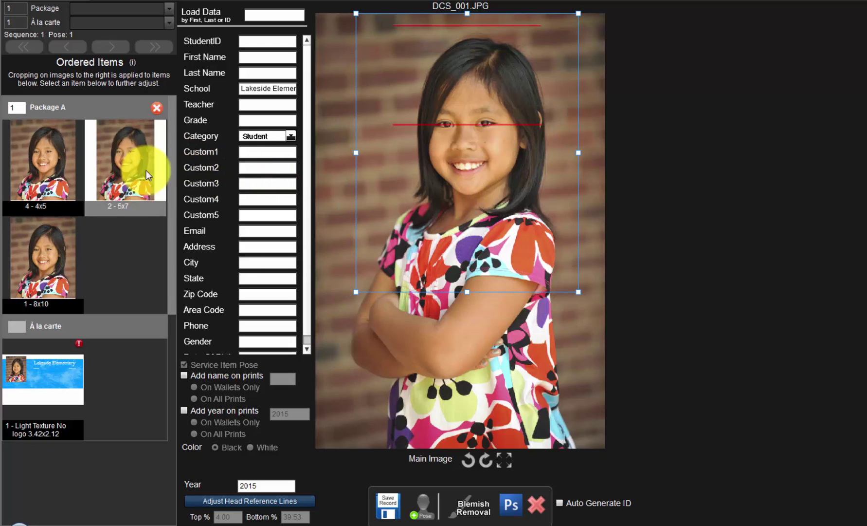
left_click_drag(428, 152, 450, 168)
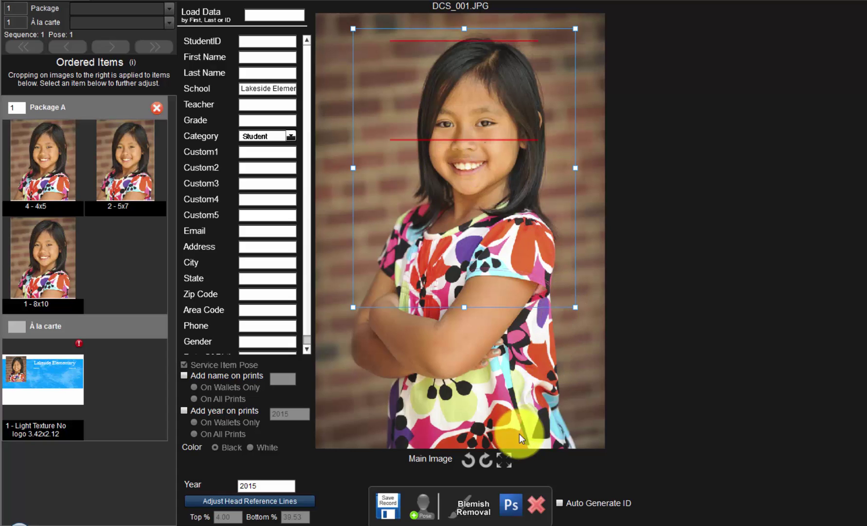
left_click(505, 458)
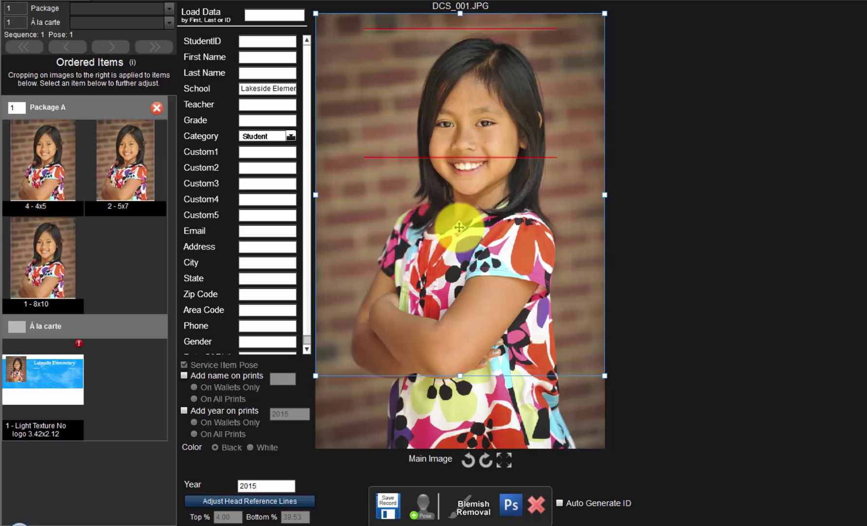
- Save head lines at Top 7.00% on her hair and Bottom 49.54% on her chin
left_click(265, 499)
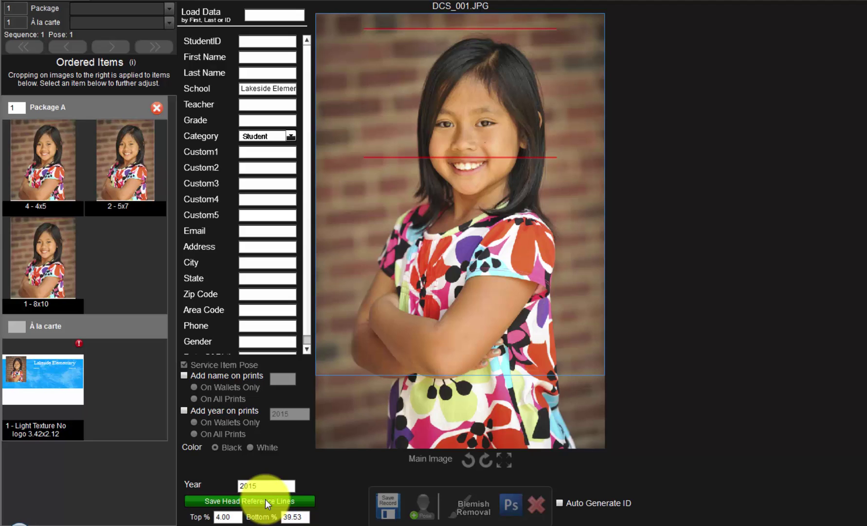
left_click_drag(488, 30, 487, 40)
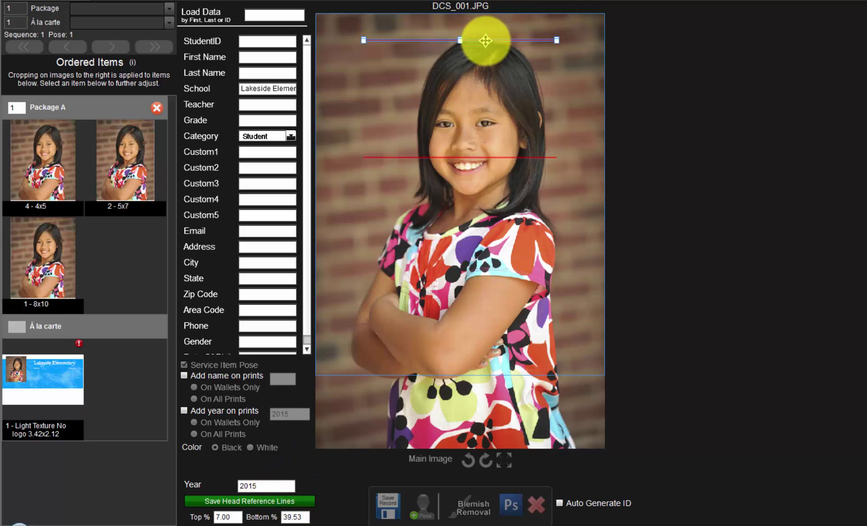
left_click(462, 157)
left_click_drag(470, 157, 470, 194)
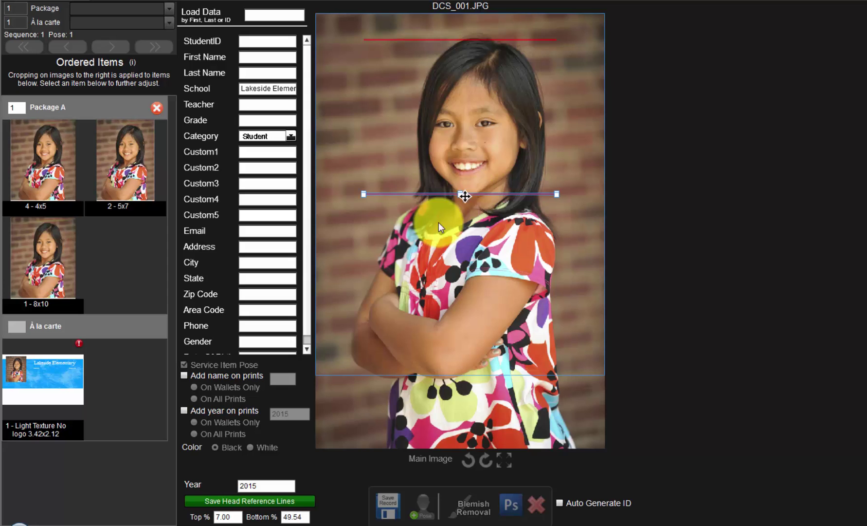
left_click(243, 502)
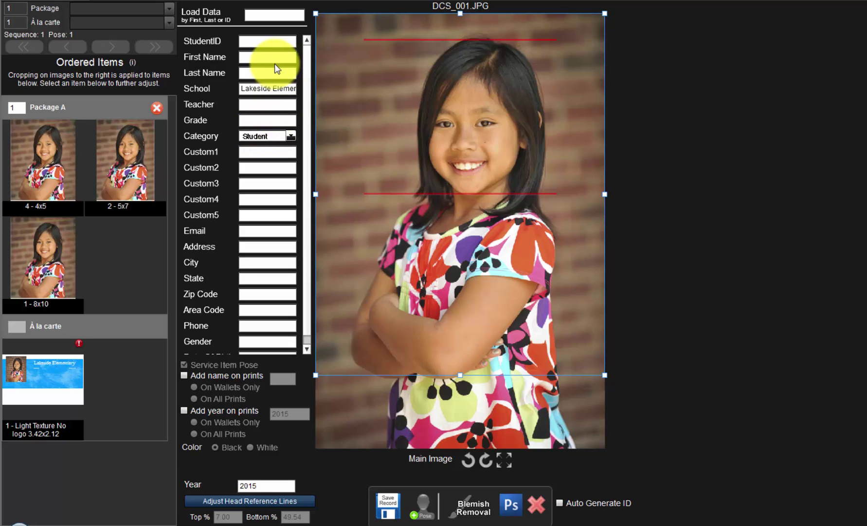
- Look up and load the student's record by student ID
left_click(259, 14)
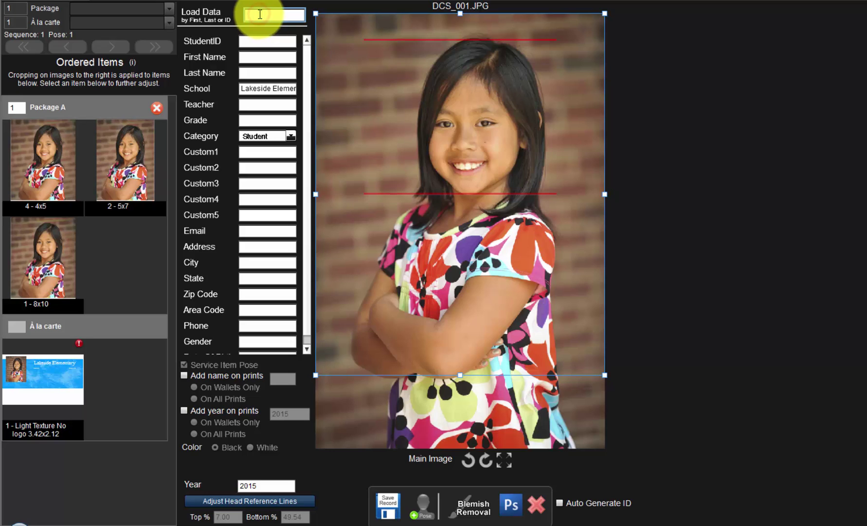
type("1020")
key("Return")
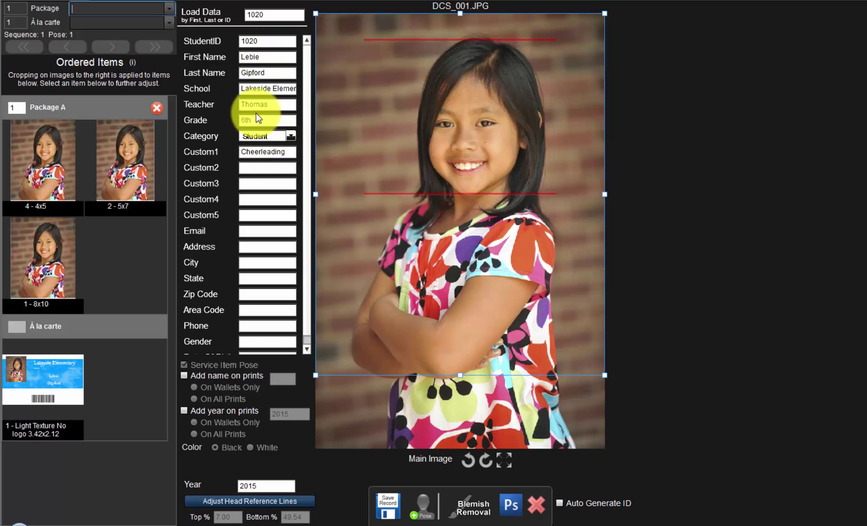
- Verify the loaded first name, last name, teacher and grade fields
left_click(269, 14)
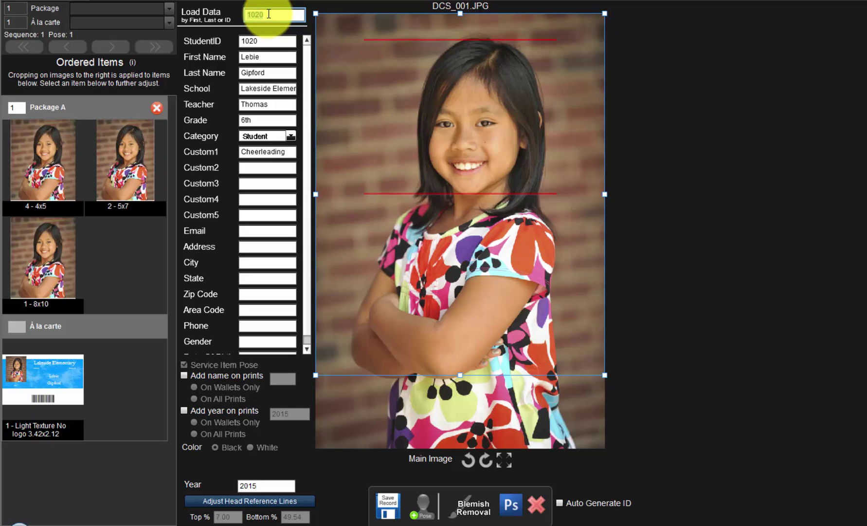
left_click(263, 56)
left_click(269, 73)
left_click(267, 103)
left_click(263, 121)
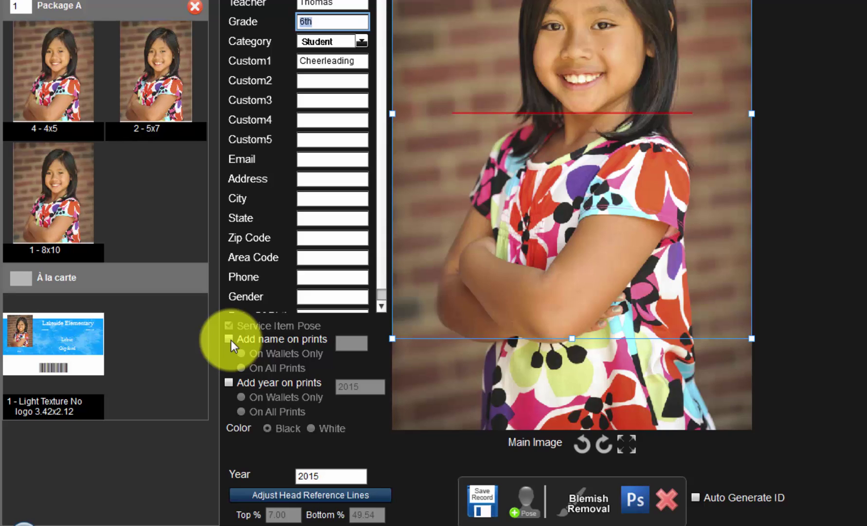
- Print the year 2015 in white on all prints, leaving name printing off
left_click(228, 339)
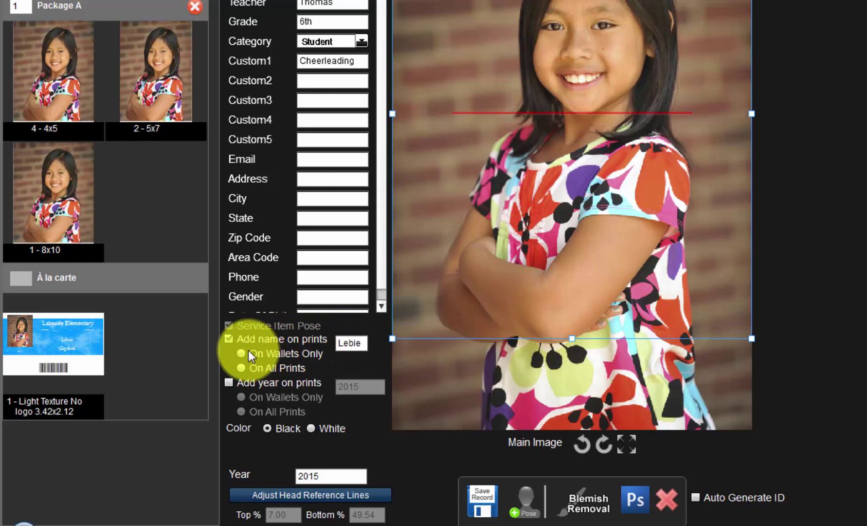
left_click(242, 368)
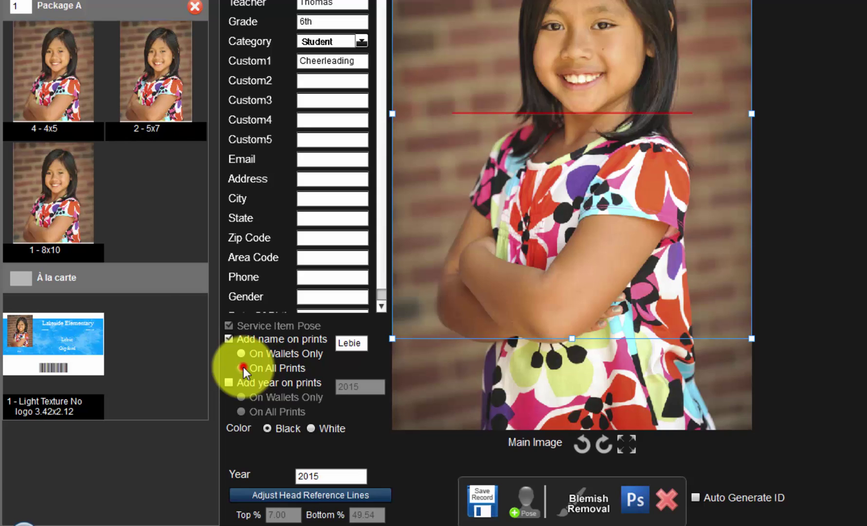
left_click(227, 339)
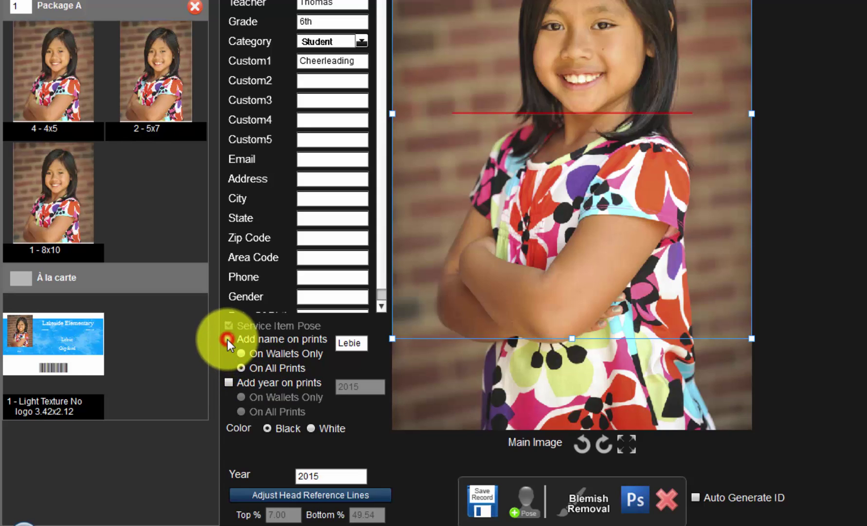
left_click(229, 382)
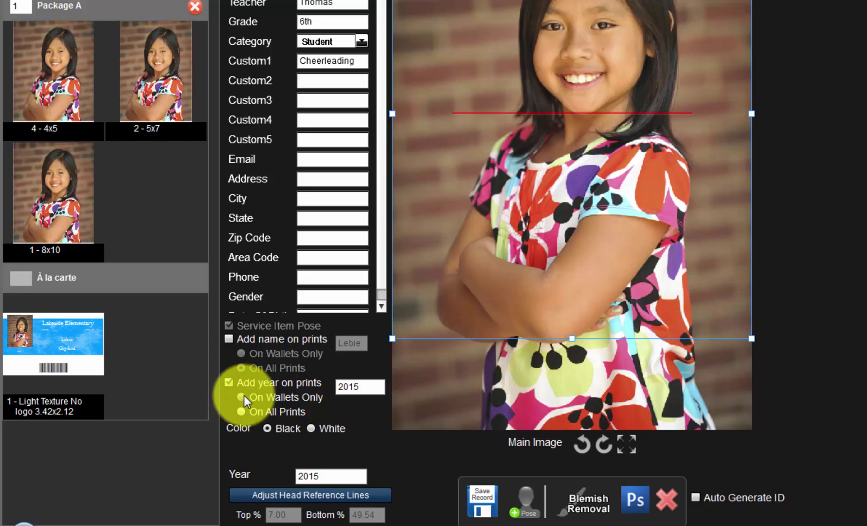
left_click(241, 411)
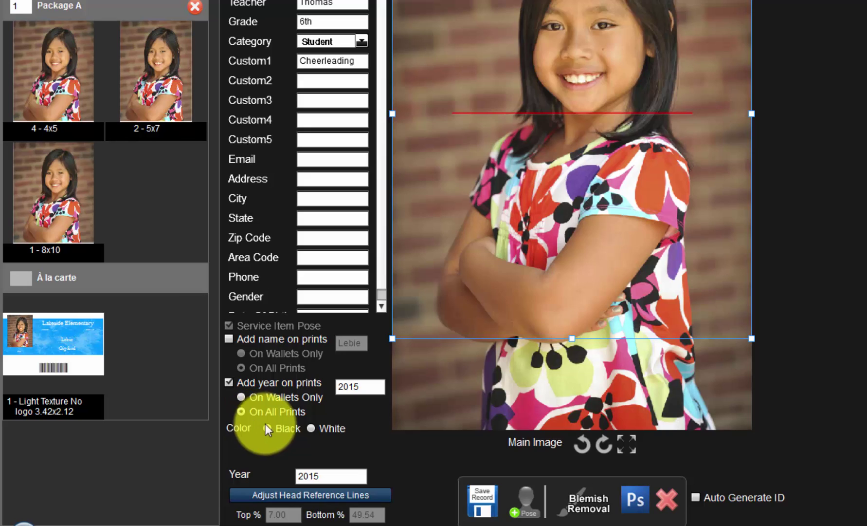
left_click(310, 428)
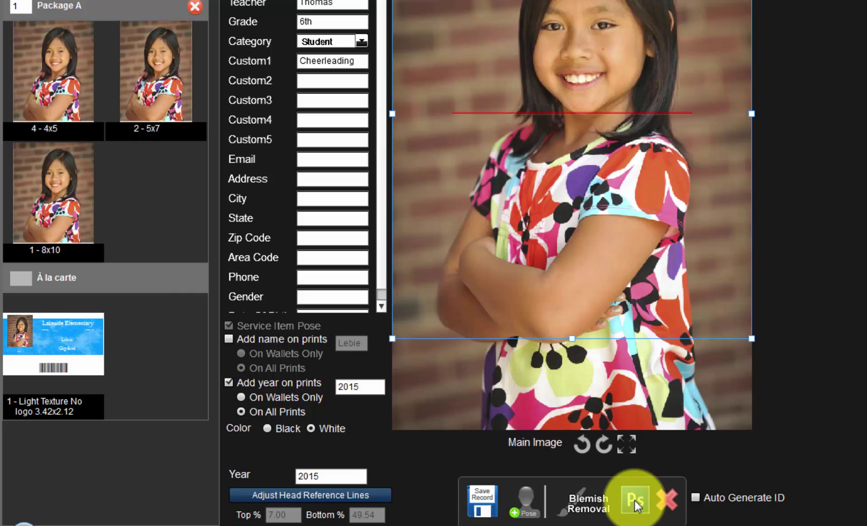
- Add blemish removal, acknowledge its cost note, and save the order as sequence 1-1
left_click(583, 497)
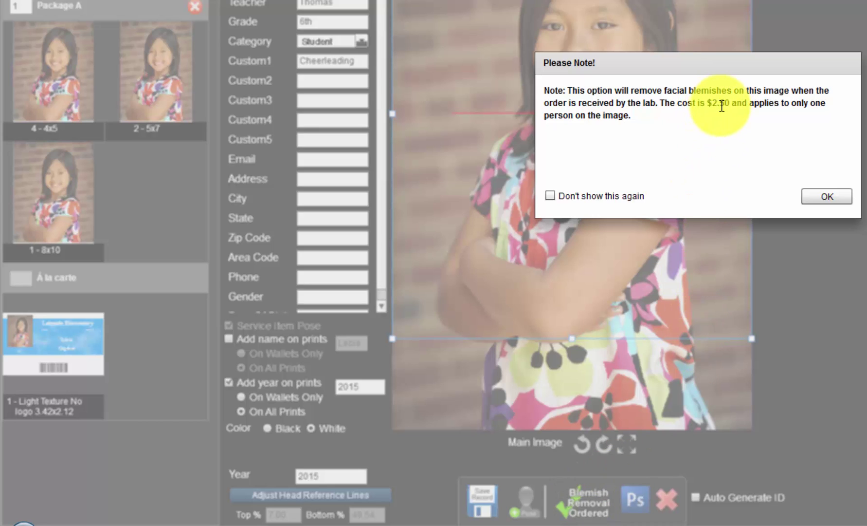
left_click(822, 197)
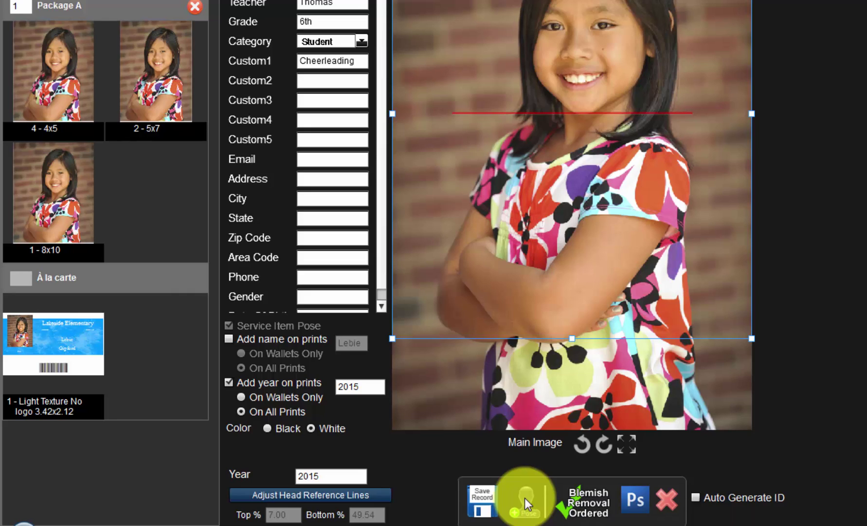
left_click(525, 497)
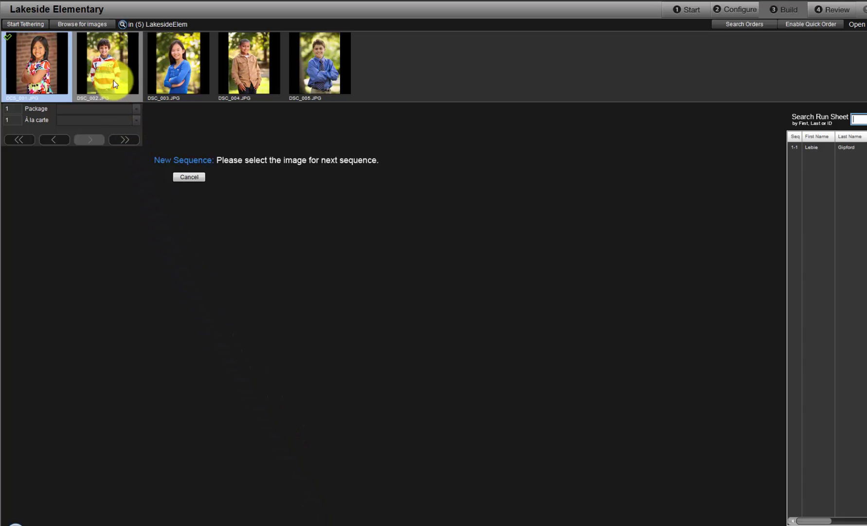
- Start sequence 2 with DSC_002.JPG and crop it to the boy's head and chest
left_click(104, 61)
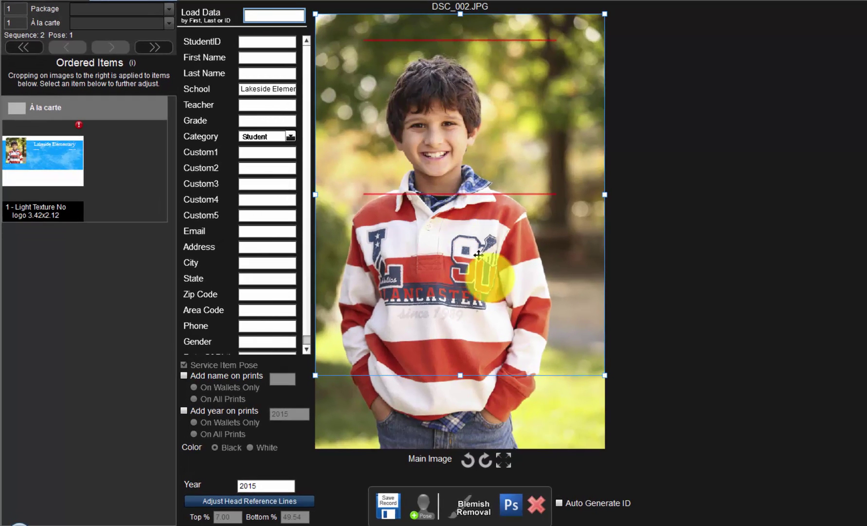
left_click_drag(604, 374, 551, 308)
left_click_drag(486, 241, 497, 262)
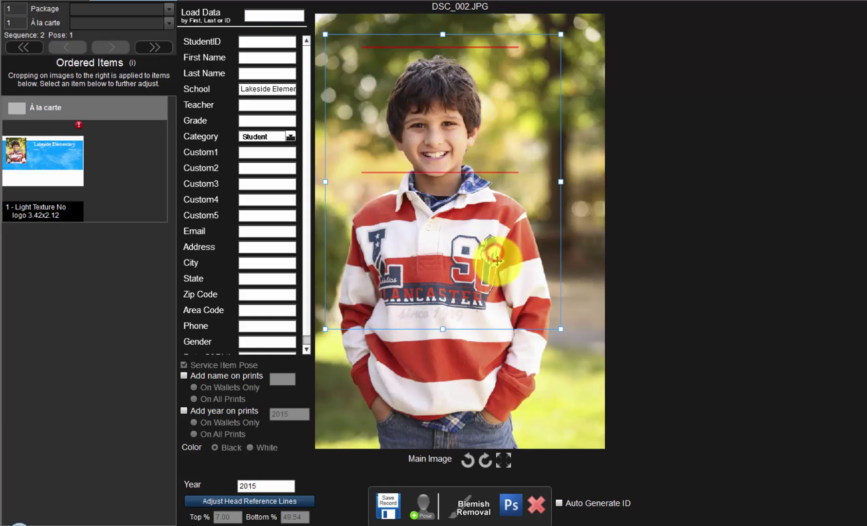
left_click_drag(561, 330, 553, 318)
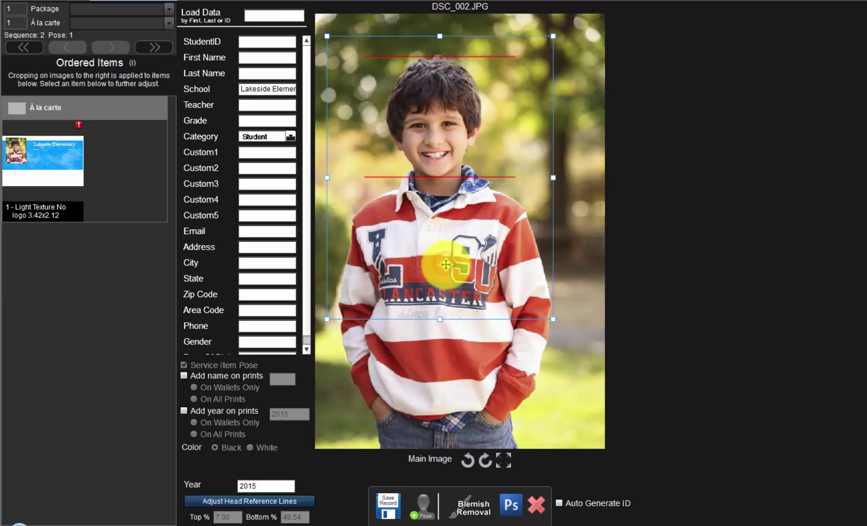
- Load the student's record by ID (6th grade, Golf) and add Package B
left_click(280, 13)
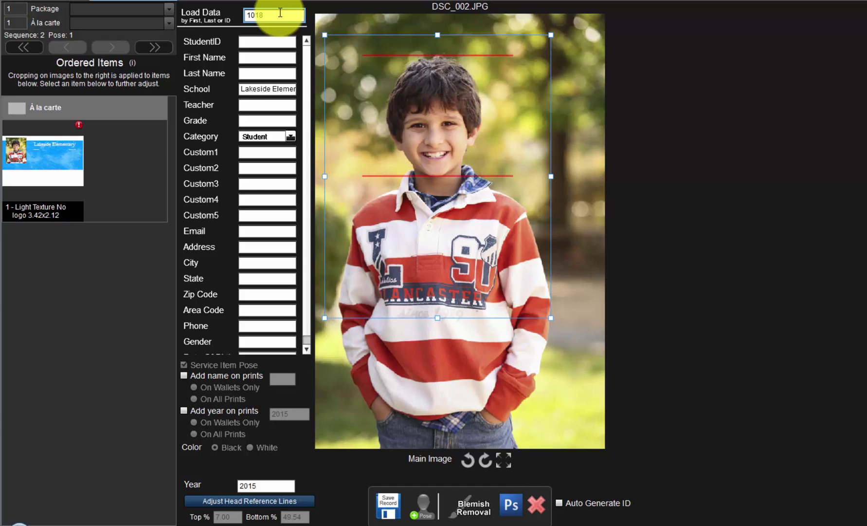
type("10")
key("Return")
left_click(168, 10)
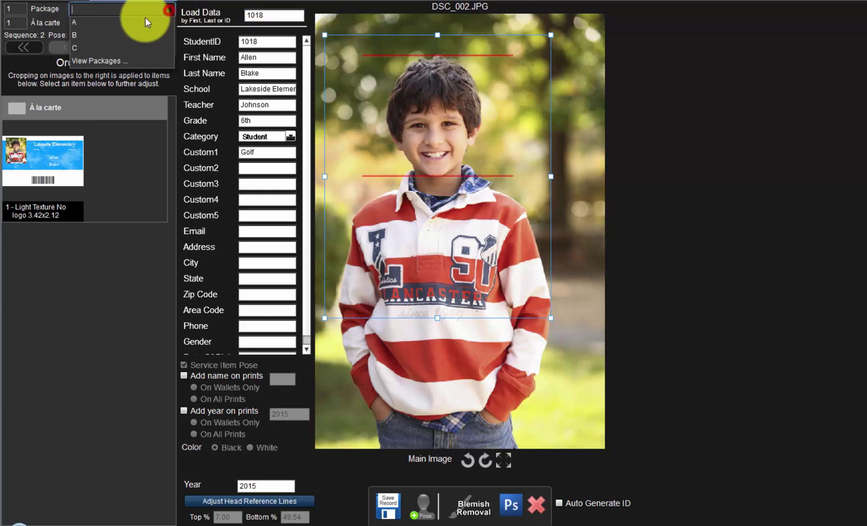
left_click(94, 35)
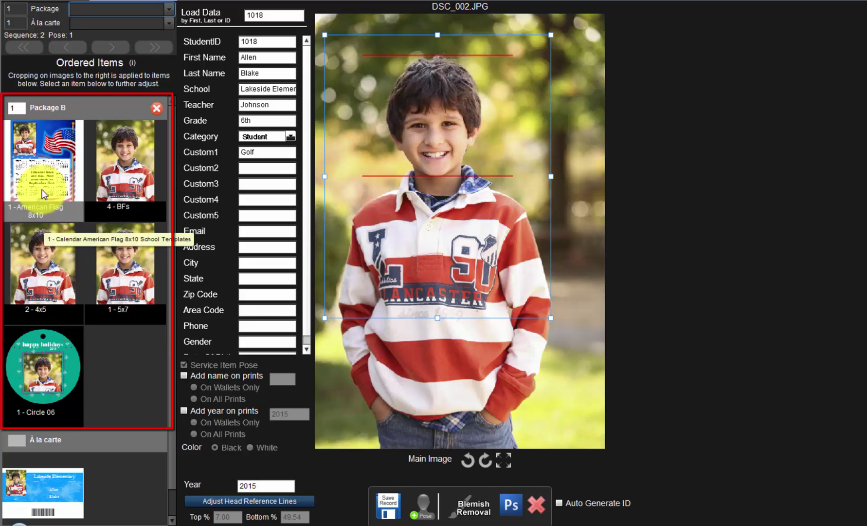
left_click(43, 161)
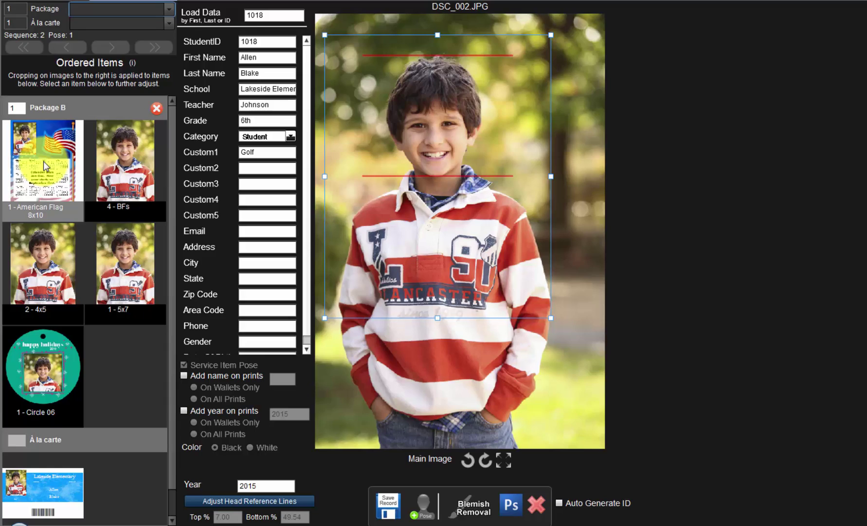
- Shrink and recentre the American Flag 8x10 crop on the boy's head and chest
left_click(43, 162)
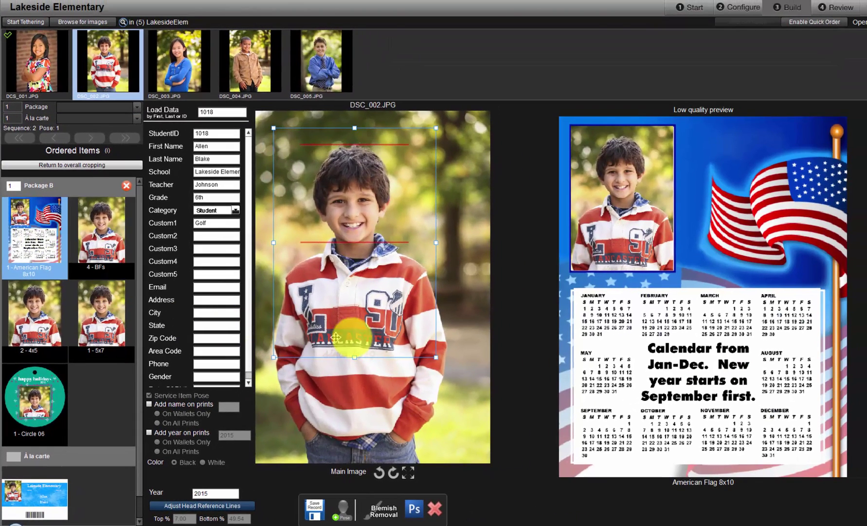
left_click_drag(436, 357, 408, 318)
left_click_drag(362, 272, 373, 274)
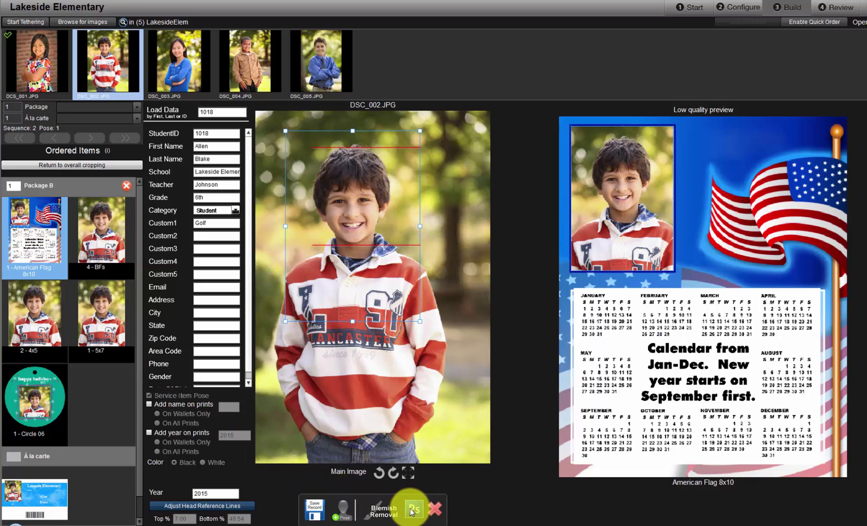
- Save DSC_002's record, then load the student's data for DSC_003 by student ID
left_click(316, 507)
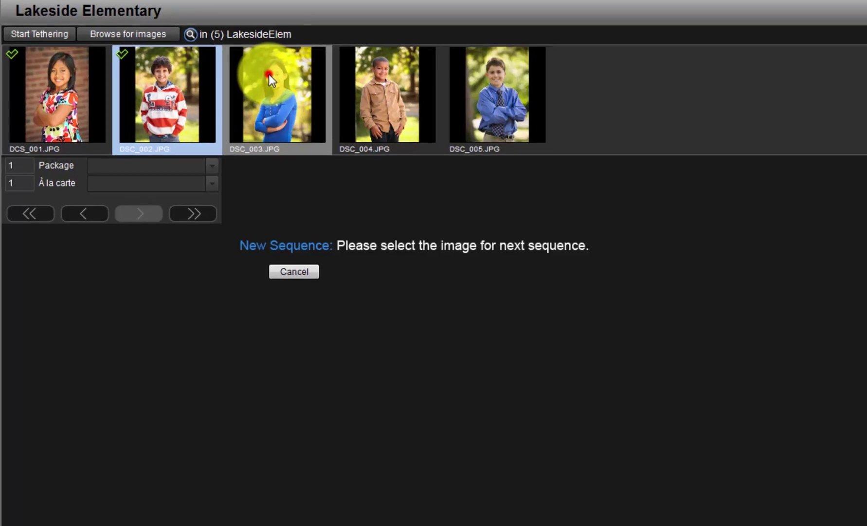
left_click(268, 74)
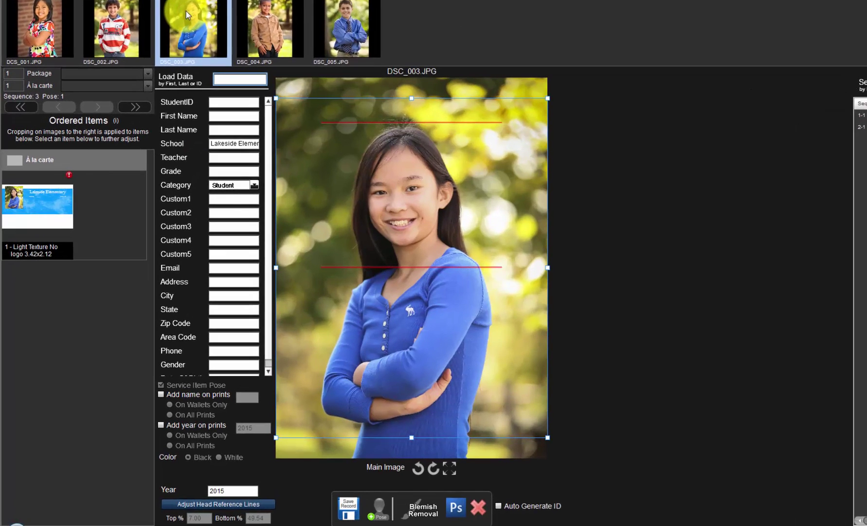
type("1021")
key("Return")
- Order Packages A and C for DSC_003
type("A")
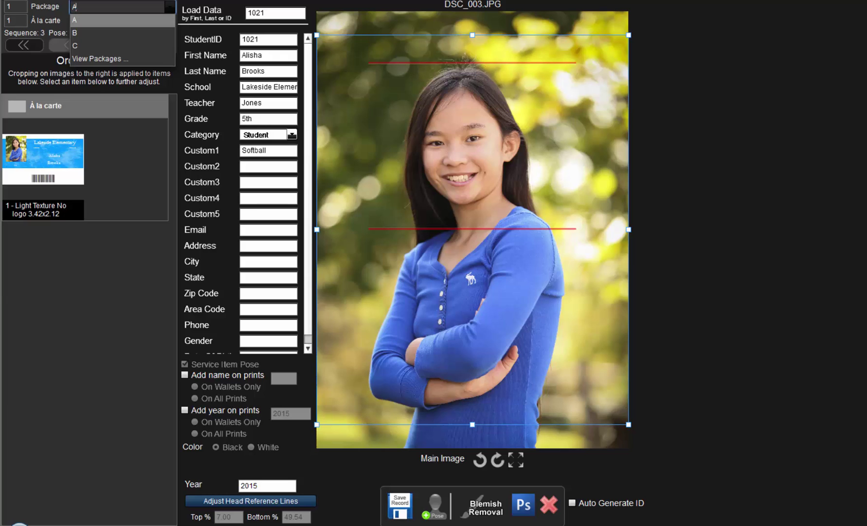
key("Return")
type("C")
key("Return")
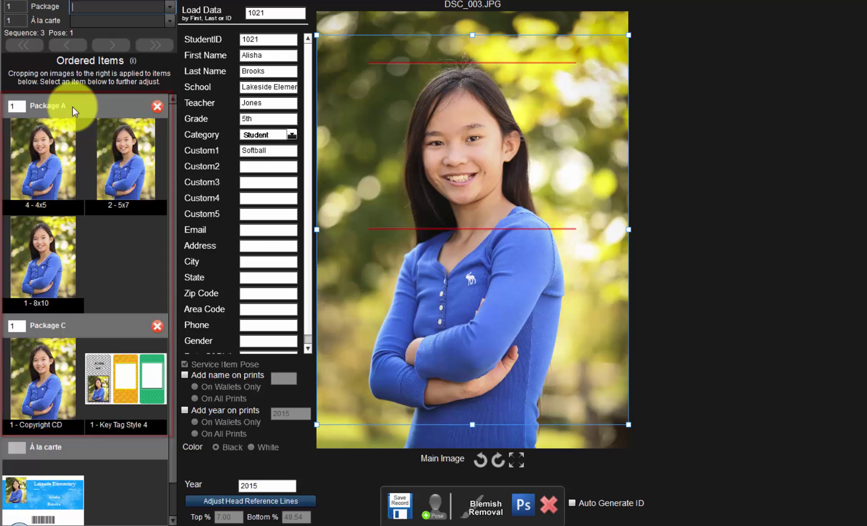
- Shrink DSC_003's crop from the bottom-right, add blemish removal, and save the record
left_click_drag(629, 424, 573, 362)
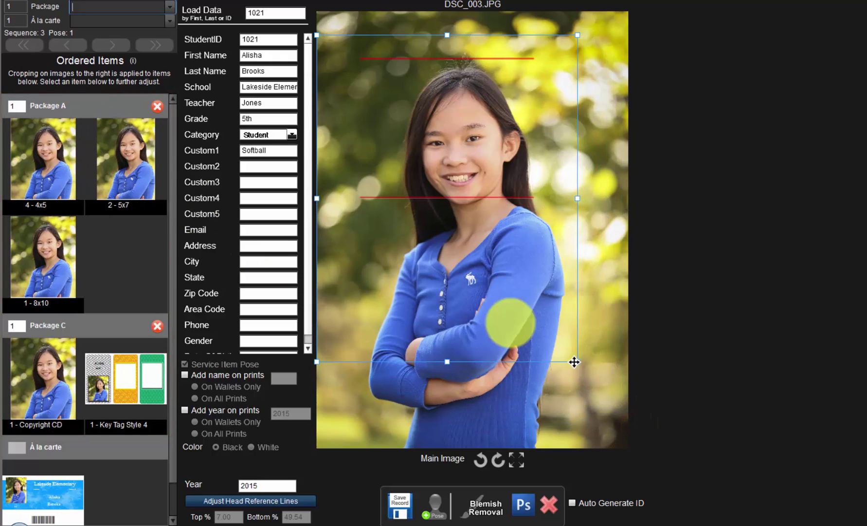
mouse_move(479, 307)
left_mouse_down()
mouse_move(482, 322)
mouse_move(493, 310)
left_mouse_up()
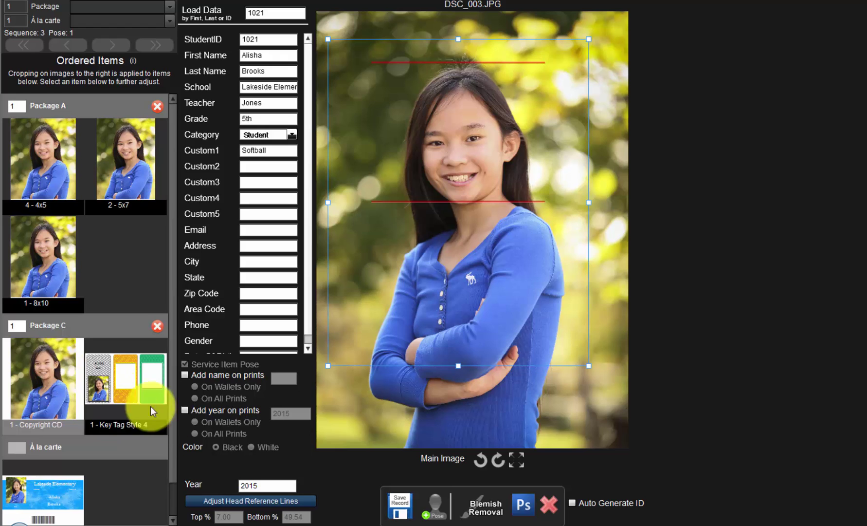
left_click(480, 504)
left_click(658, 261)
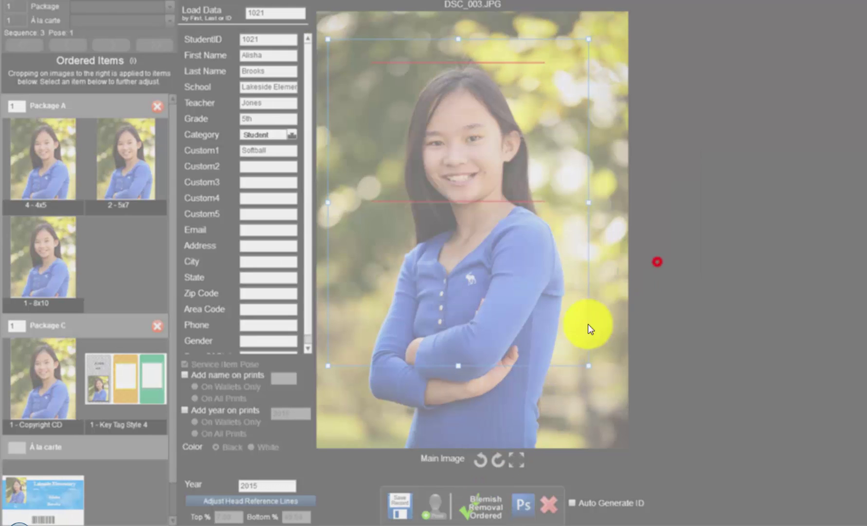
left_click(406, 509)
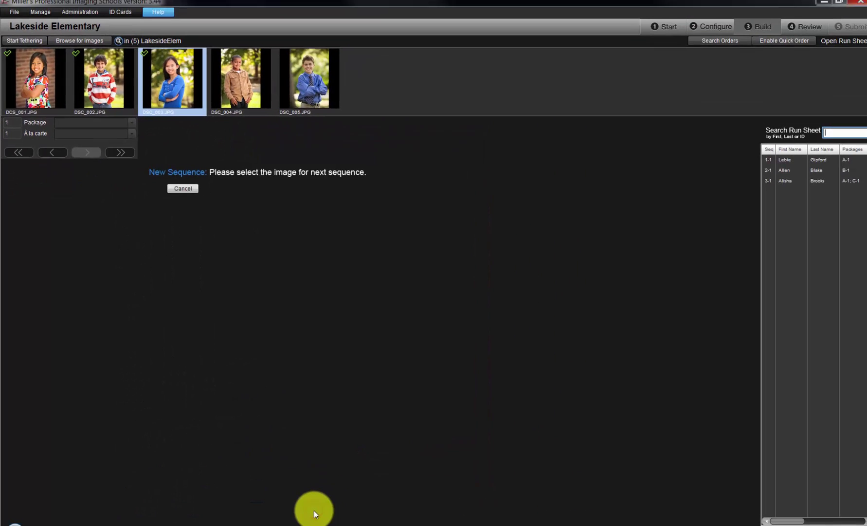
- Reopen sequence 2's order from the run sheet for editing
left_click(838, 47)
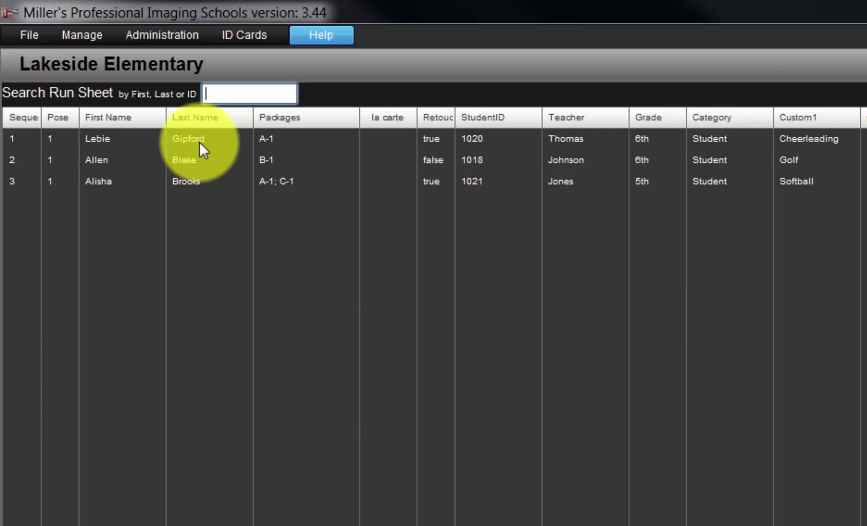
left_click(181, 157)
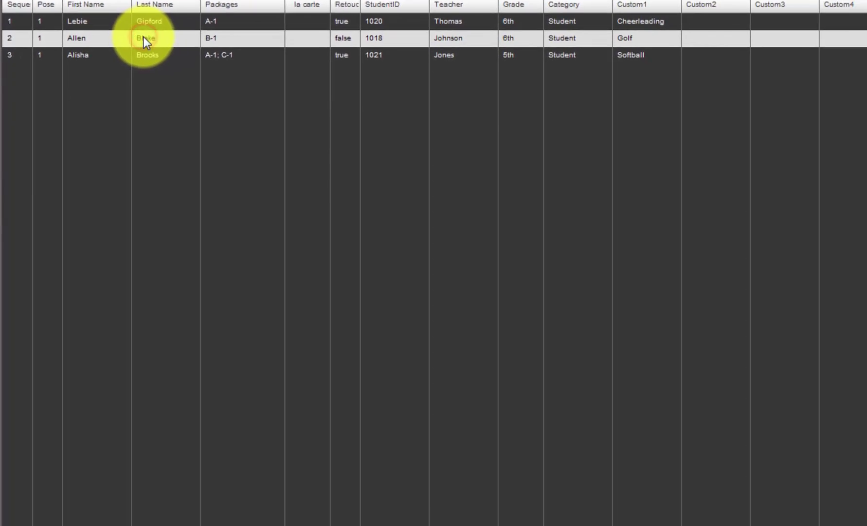
double_click(146, 44)
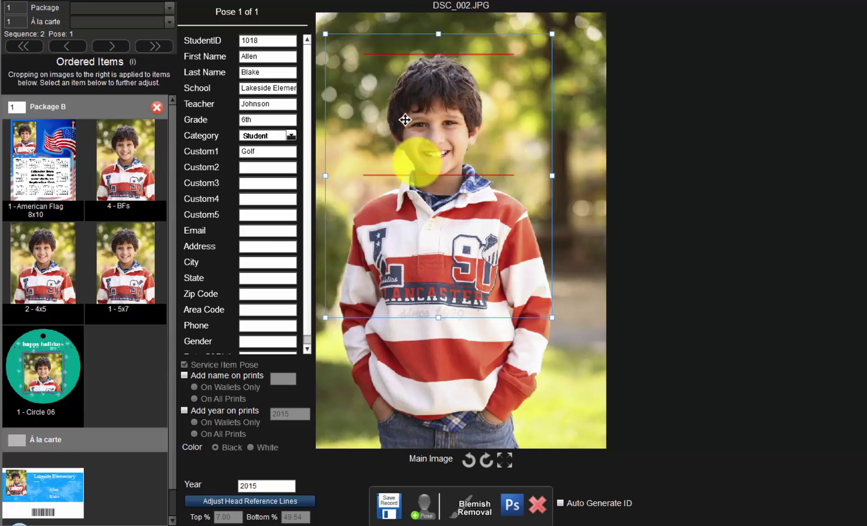
- Add blemish removal to DSC_002's order, save it, and start a sequence with DSC_004
left_click(468, 508)
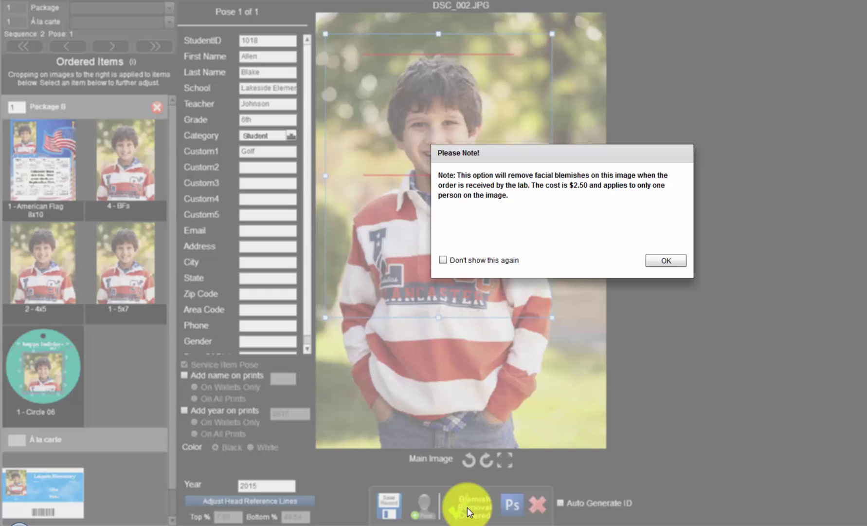
left_click(666, 261)
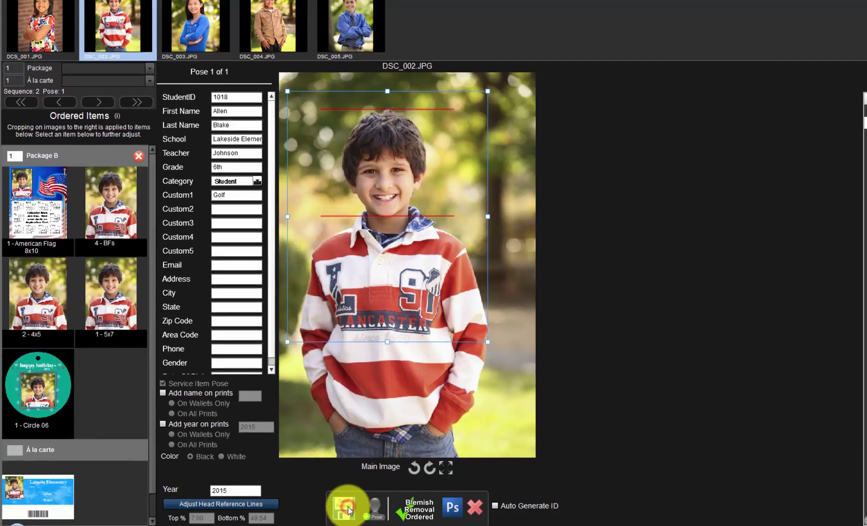
left_click(394, 504)
left_click(243, 64)
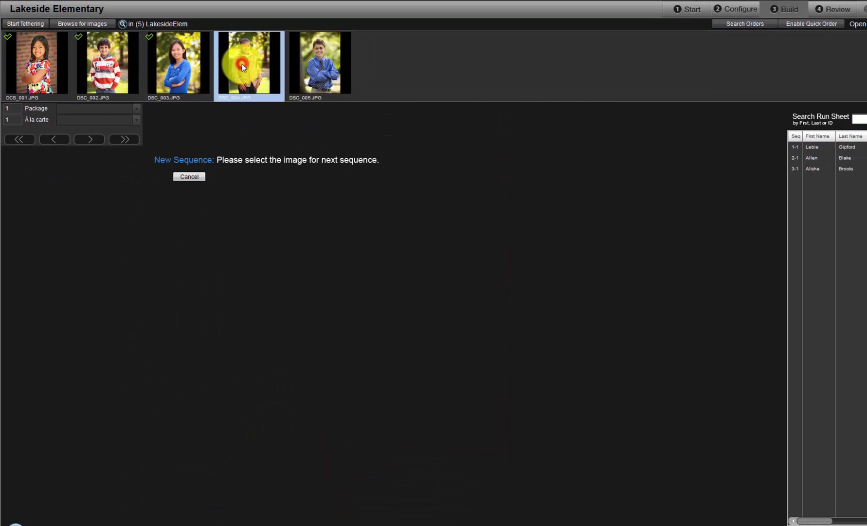
- Load DSC_004's student record by ID, order Package A, and open the à la carte list setup
type("1027")
key("Return")
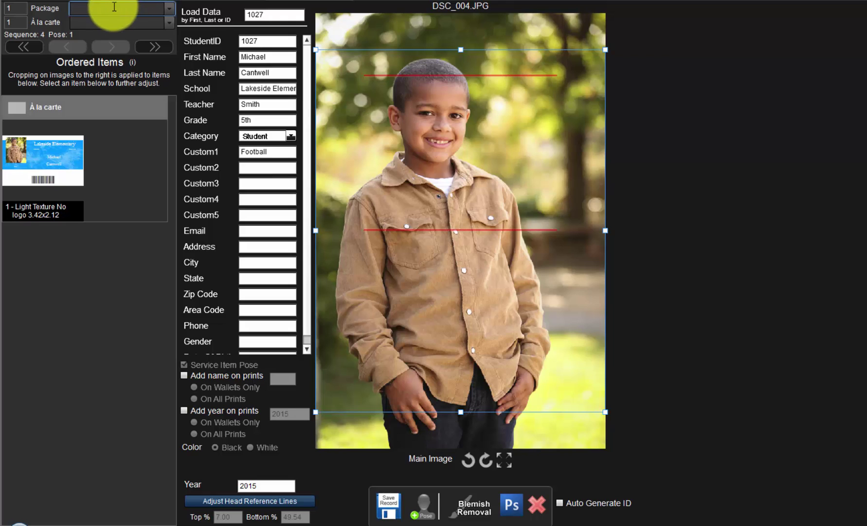
type("A")
key("Return")
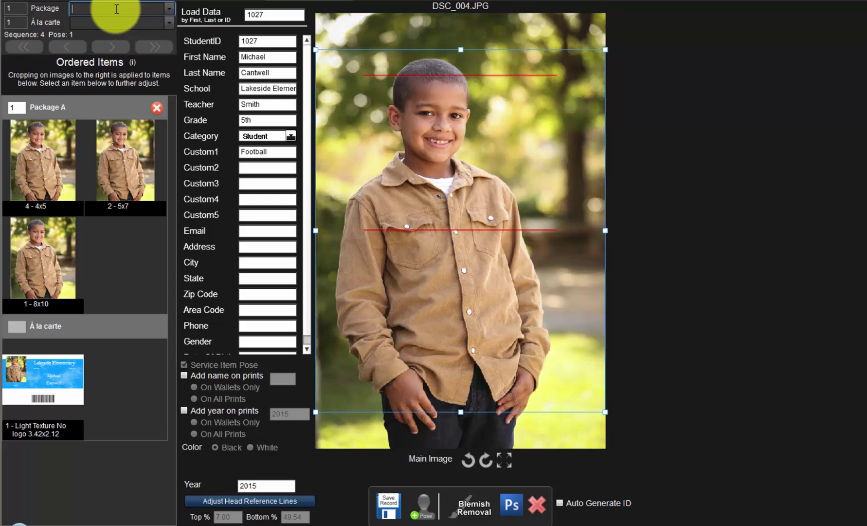
left_click(166, 23)
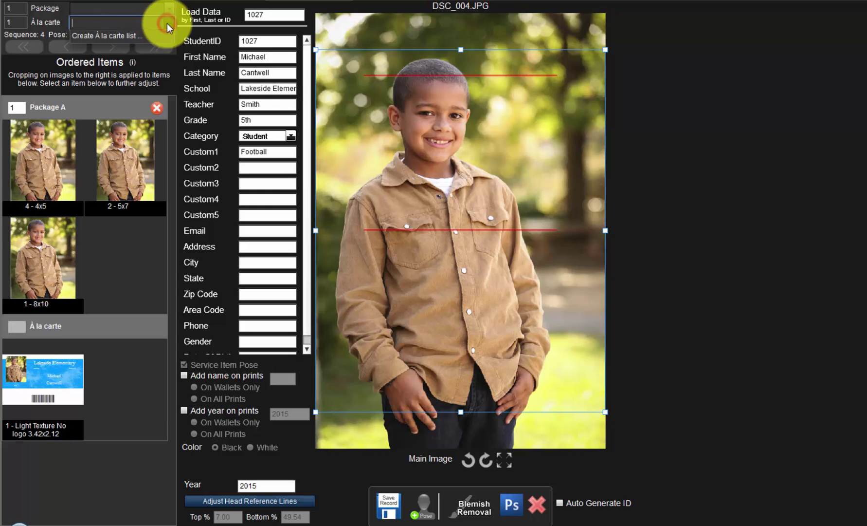
left_click(134, 36)
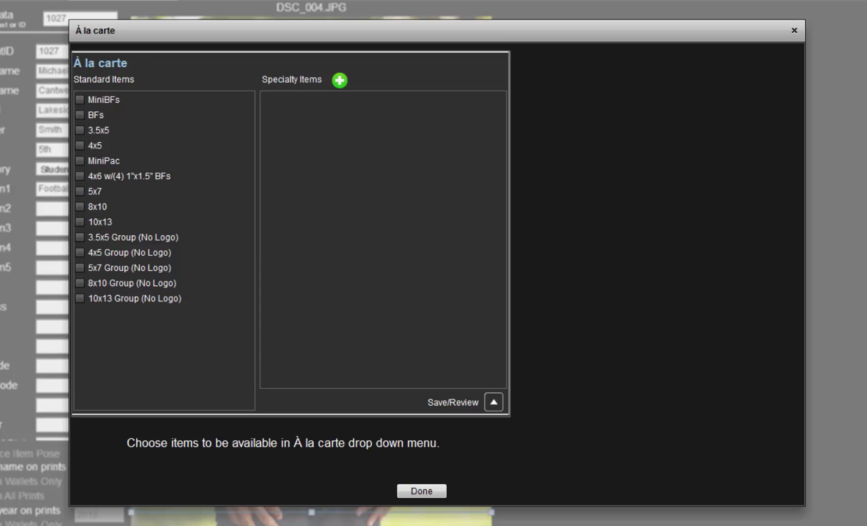
- Offer MiniBFs, BFs, 4x5, 5x7, 8x10, 5x7 Group and 8x10 Group à la carte
left_click(80, 99)
left_click(80, 115)
left_click(78, 145)
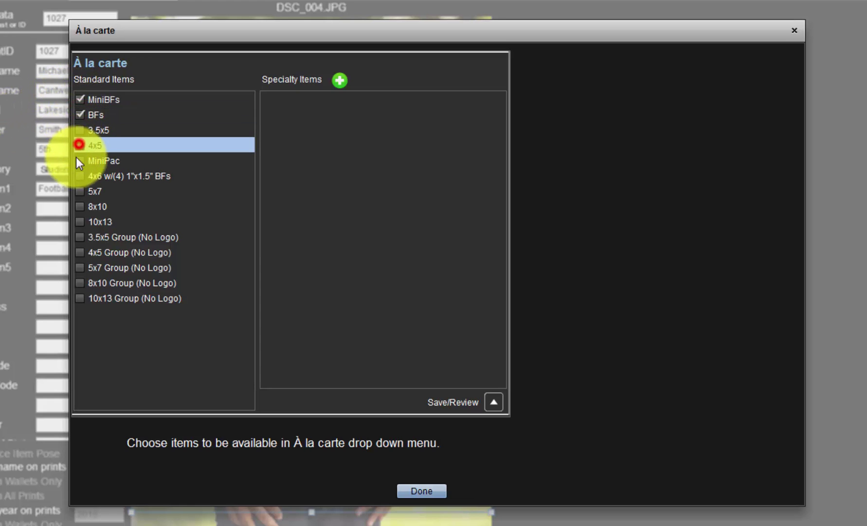
left_click(76, 192)
left_click(80, 207)
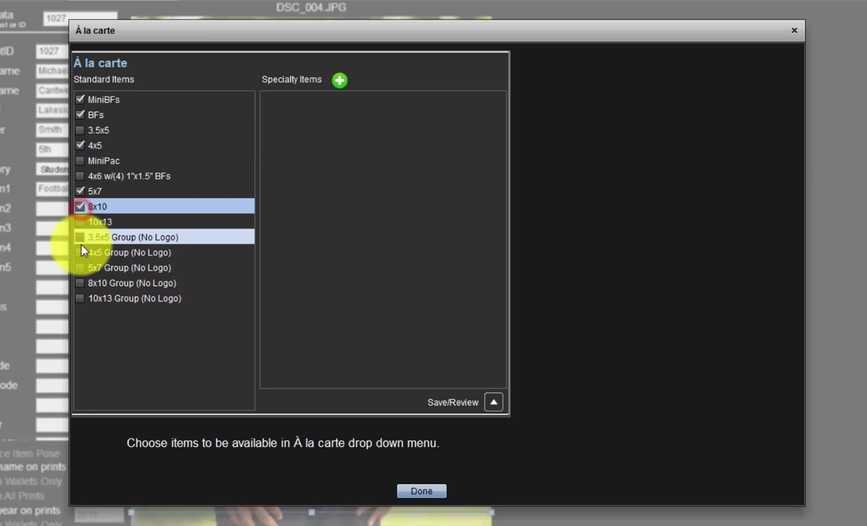
left_click(81, 267)
left_click(80, 283)
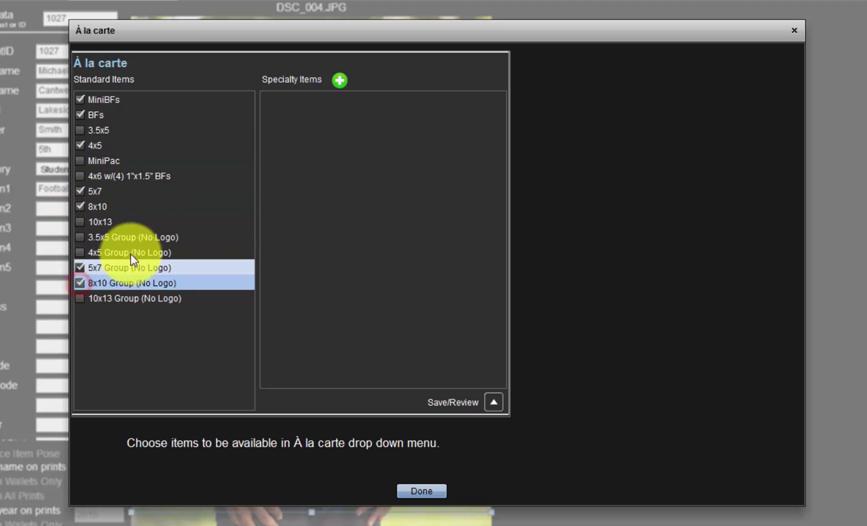
left_click(413, 492)
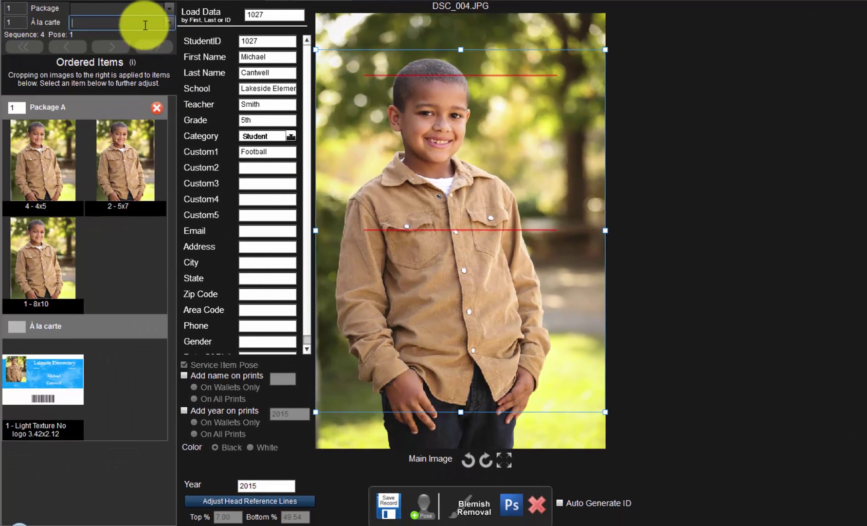
- Add a 5x7 à la carte print to DSC_004's order
left_click(118, 28)
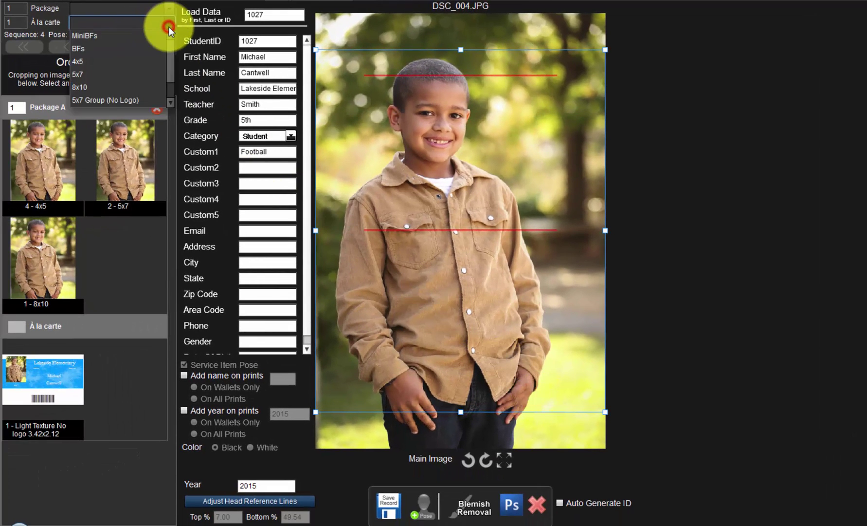
left_click(85, 75)
left_click(43, 368)
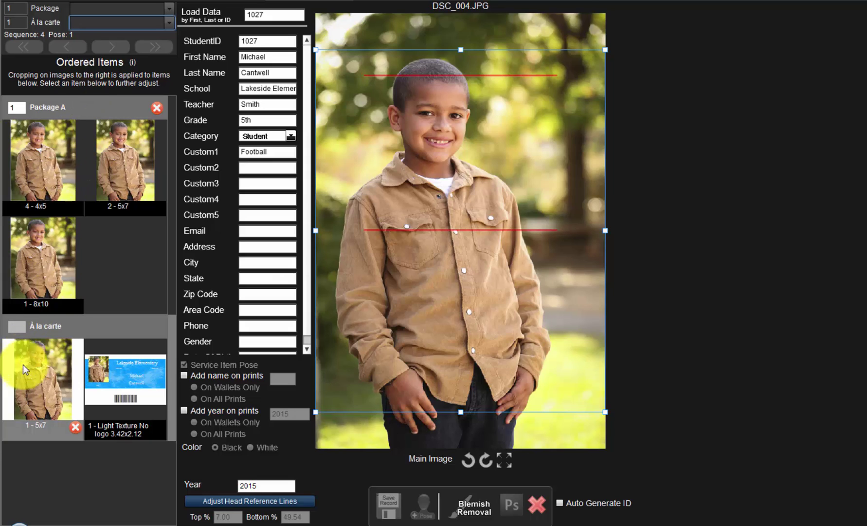